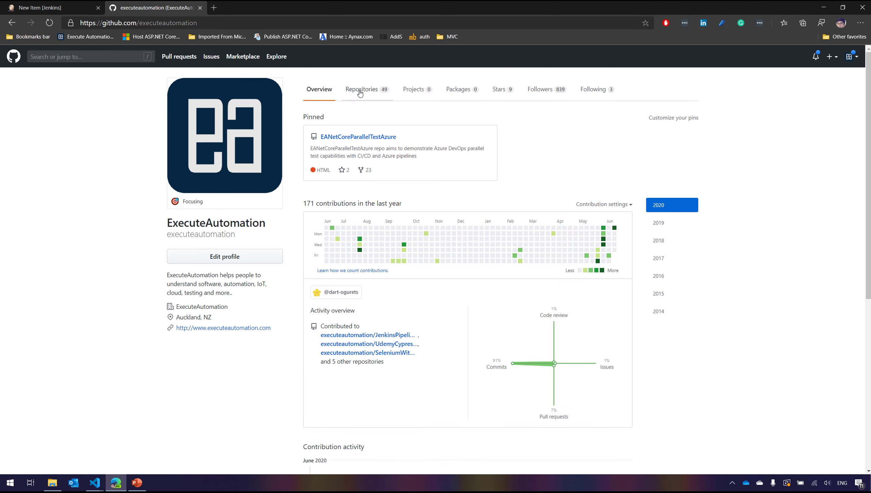
- Open the JenkinsPipeline repository on GitHub and list its branches
left_click(359, 91)
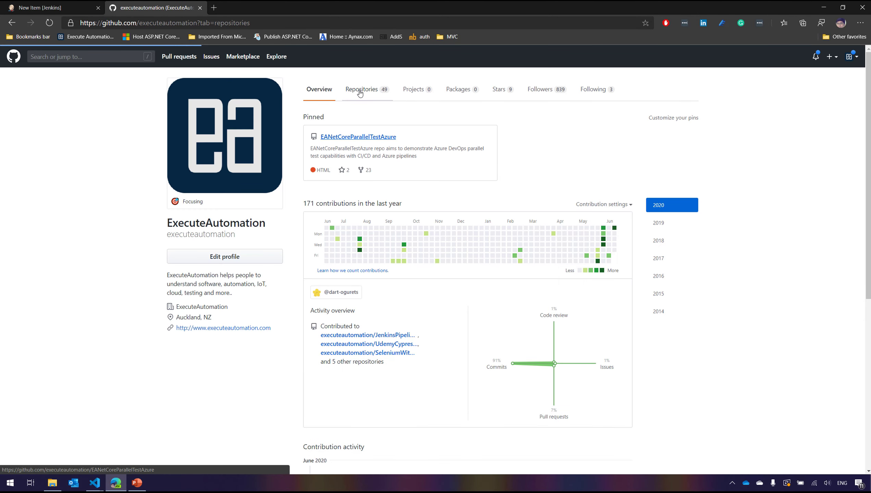
left_click(346, 148)
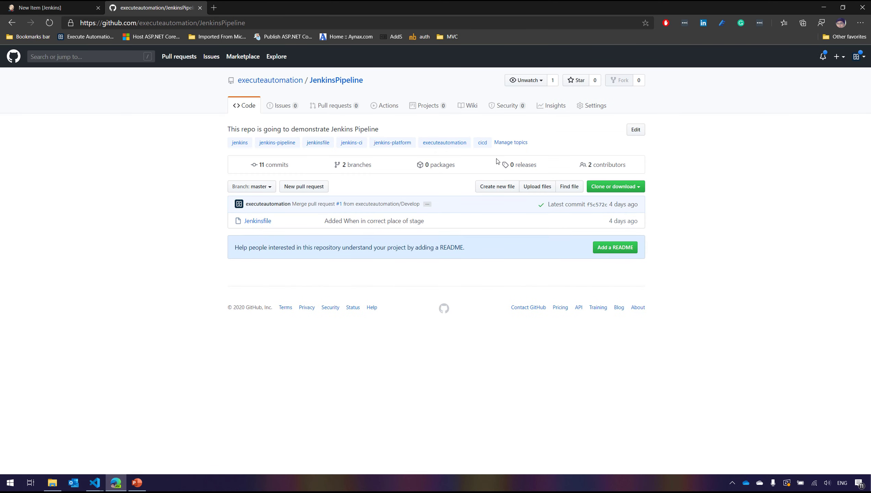
left_click(269, 189)
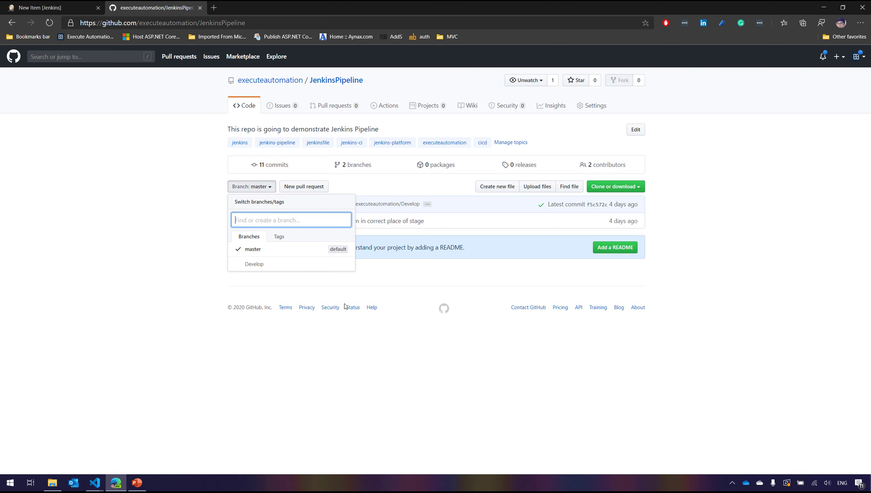
- Switch to Jenkins and create a Multibranch Pipeline item named "Jenkins Pipeline - Multi"
left_click(37, 9)
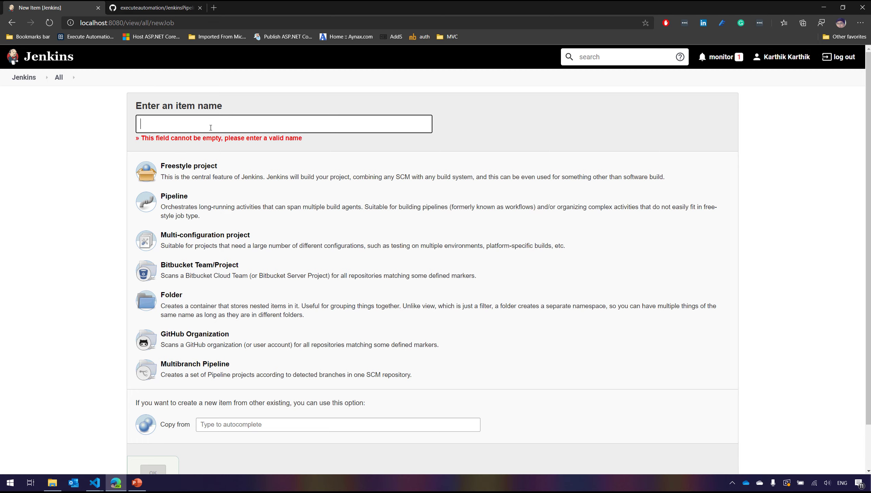
type("Jenkins")
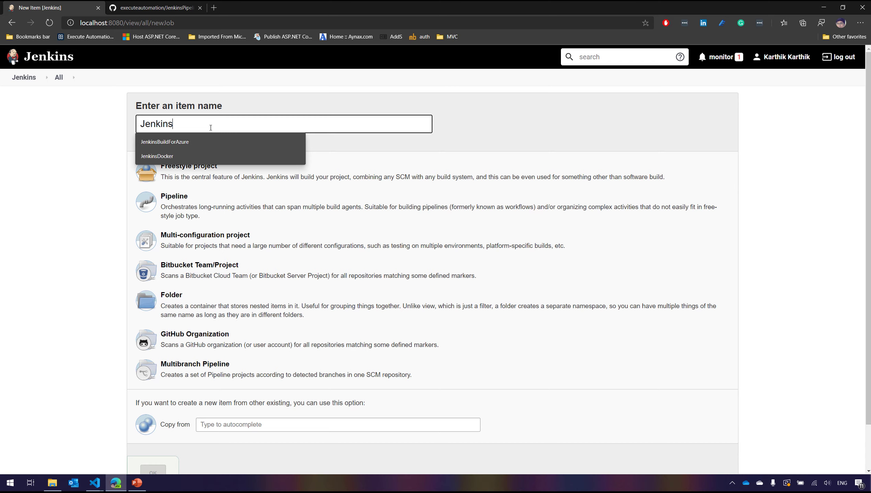
type(" Pipeline - Multi")
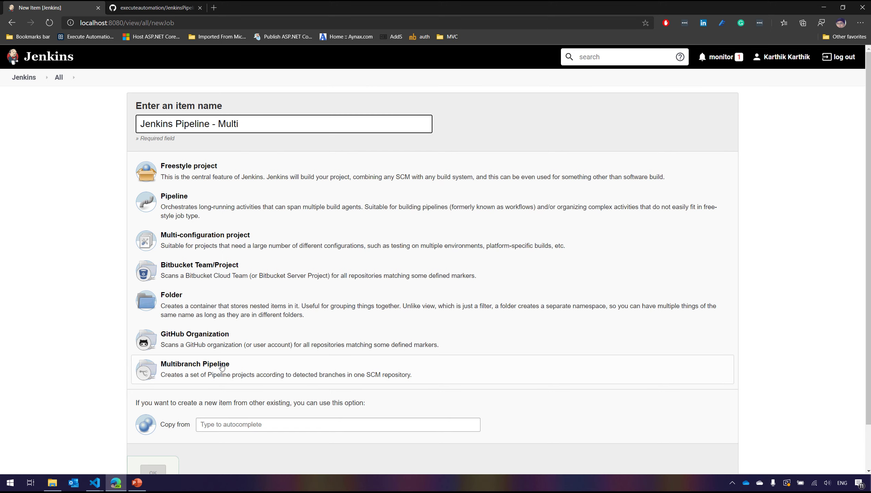
left_click(220, 369)
scroll(179, 405, "down", 1)
left_click(152, 419)
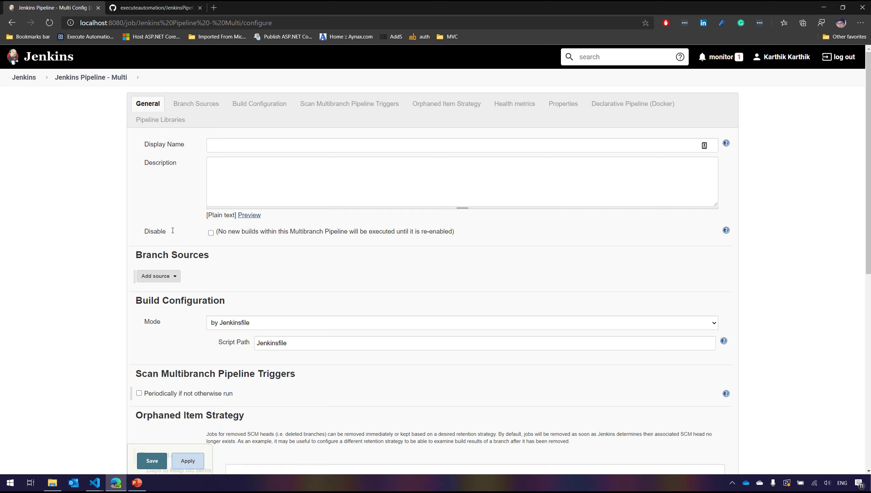
- Set the pipeline's display name to "Jenkins Multibranch"
left_click(246, 143)
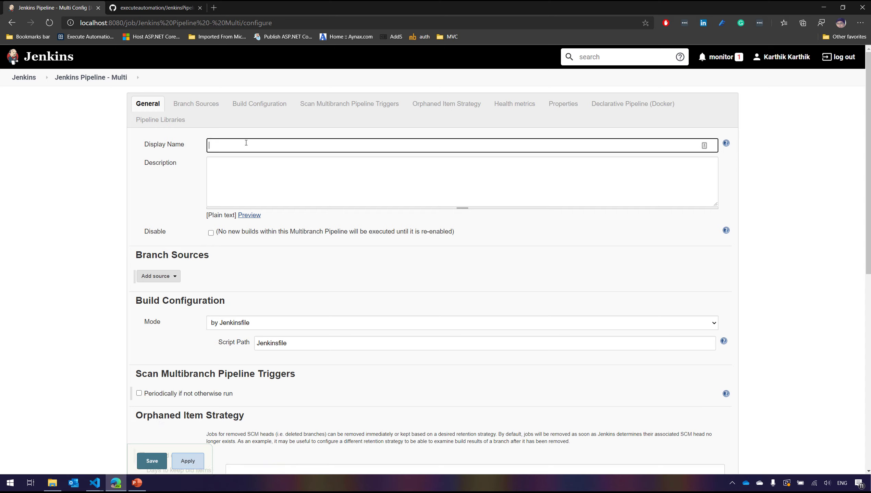
type("Jenknins Multibranch")
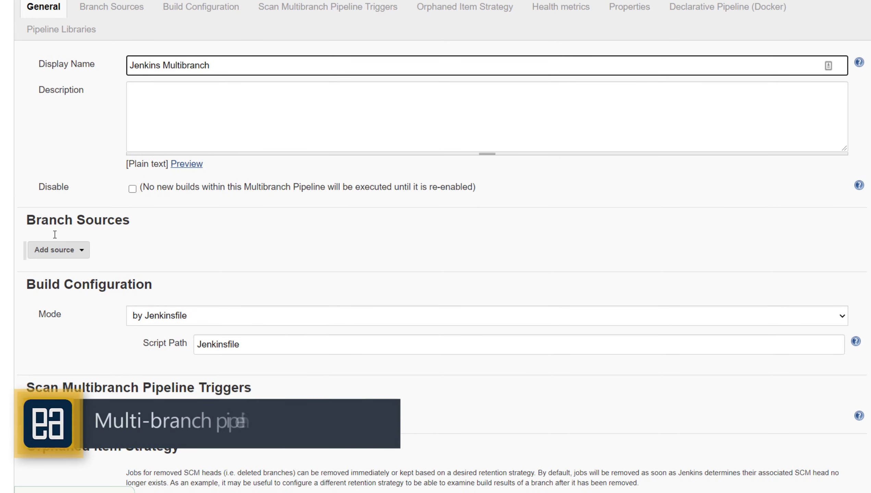
- Copy the HTTPS clone URL of the JenkinsPipeline repository from GitHub for use as the branch source
left_click(76, 254)
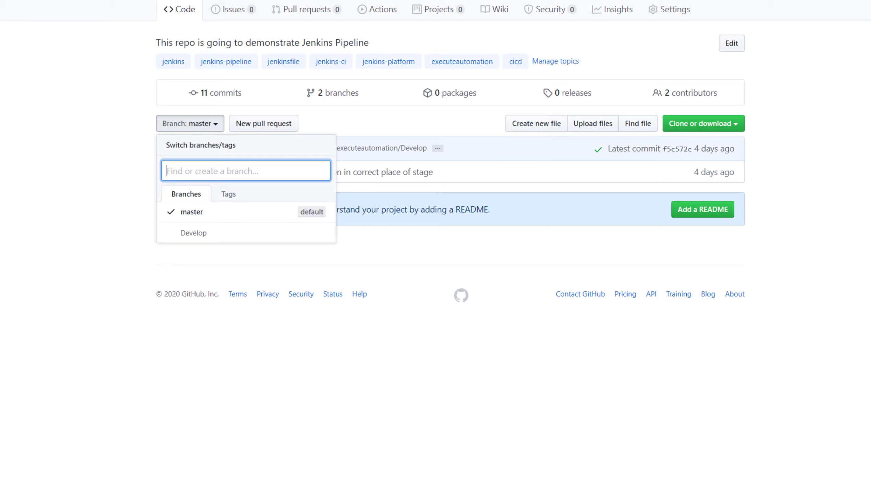
left_click(711, 123)
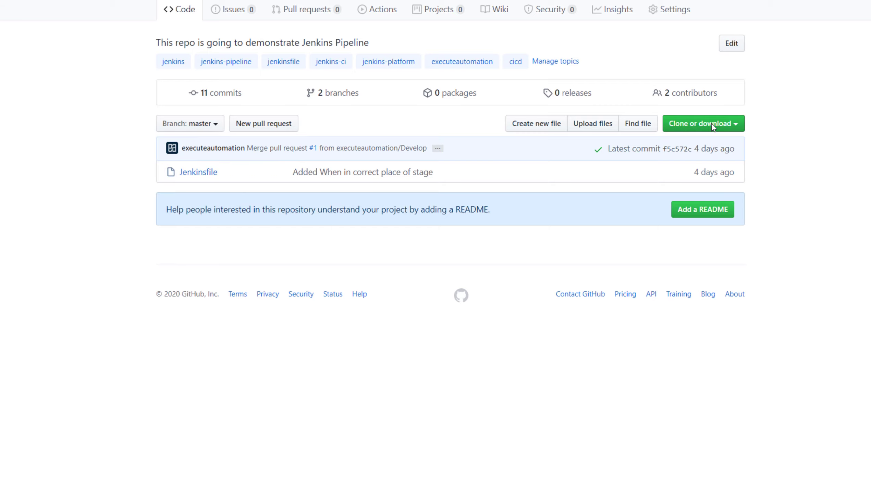
left_click(711, 124)
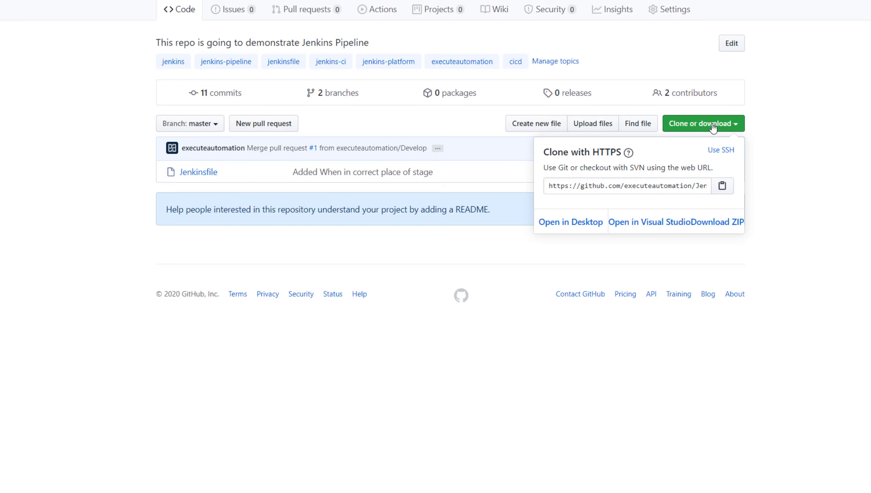
left_click(727, 190)
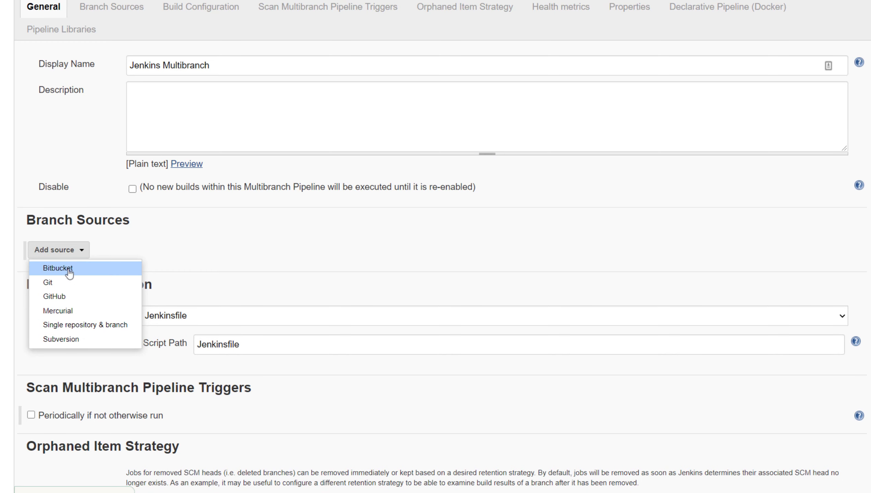
left_click(72, 282)
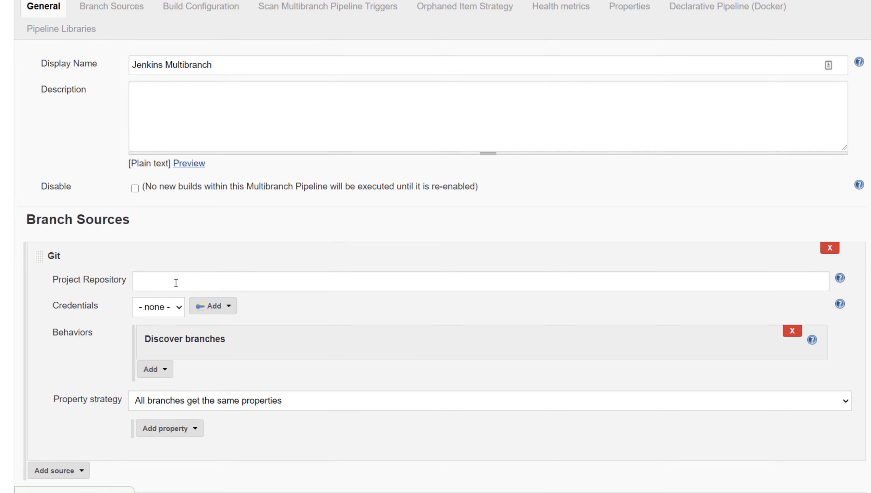
left_click(177, 282)
key("ctrl+v")
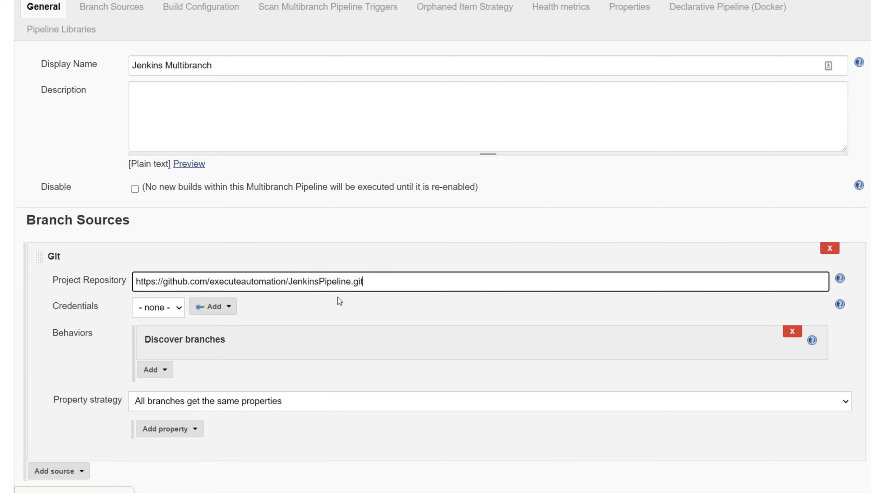
left_click(262, 352)
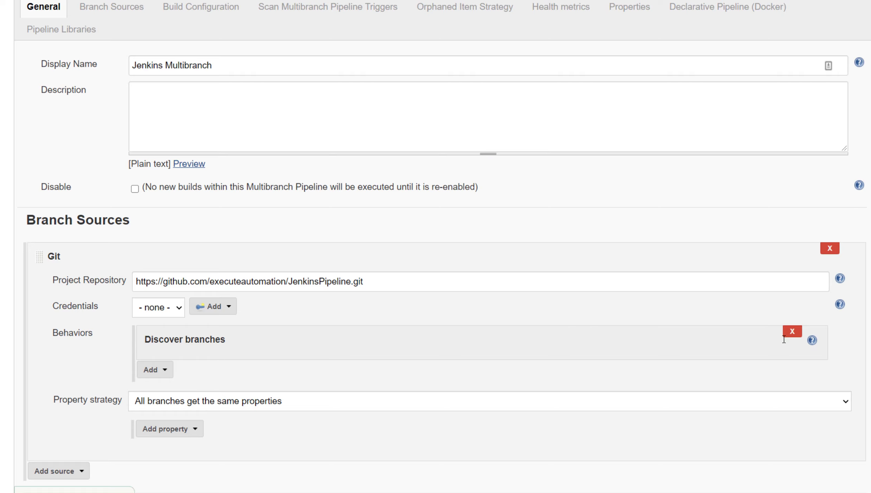
- Examine the branch source behaviors, the build configuration mode and script path, and the remaining pipeline settings
scroll(390, 279, "down", 3)
scroll(389, 280, "down", 1)
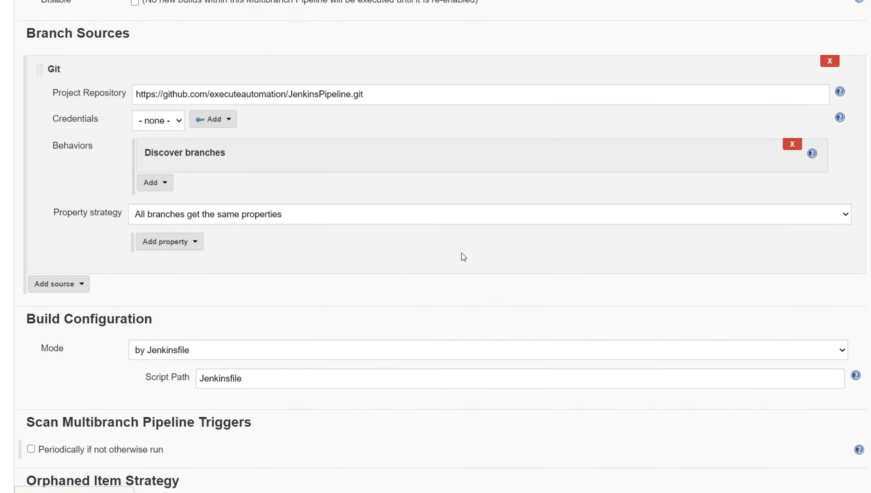
scroll(476, 251, "down", 2)
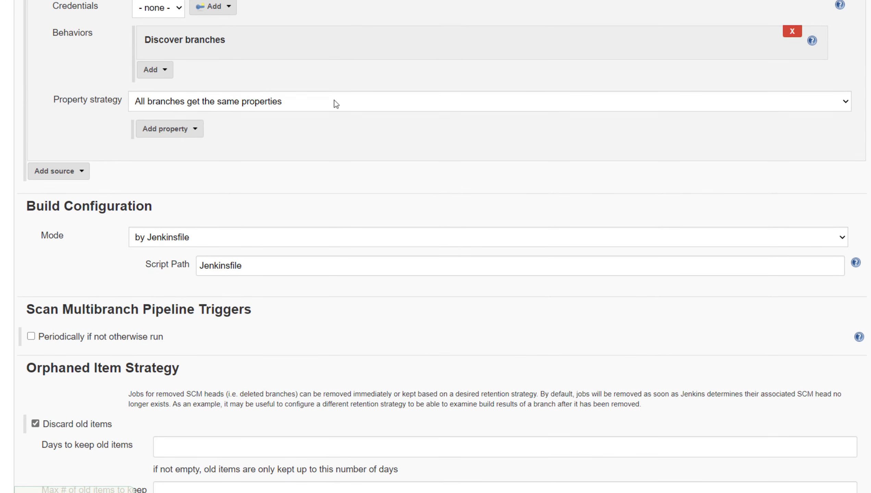
scroll(355, 168, "down", 3)
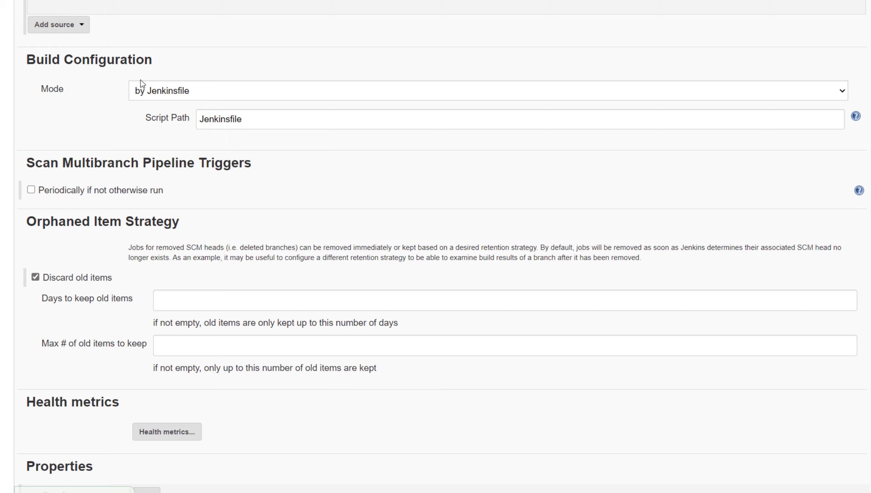
left_click(166, 90)
left_click(166, 89)
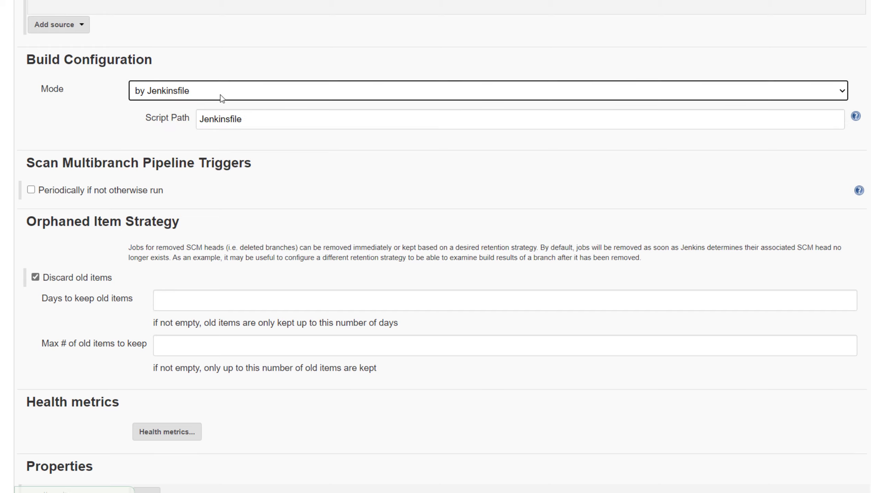
left_click(283, 93)
left_click(283, 93)
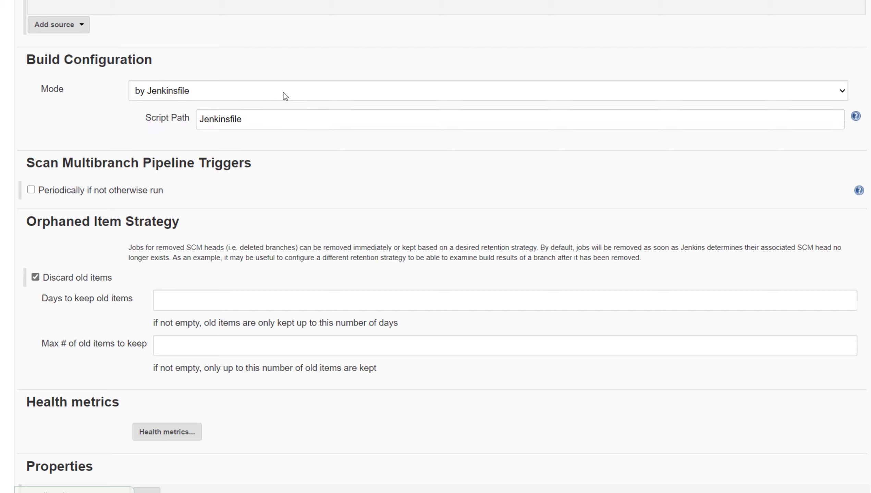
left_click(266, 121)
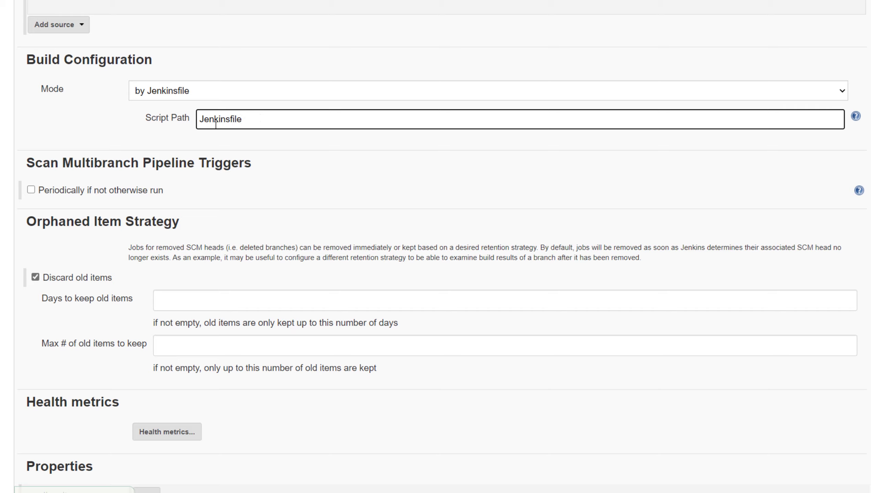
left_click_drag(200, 119, 256, 119)
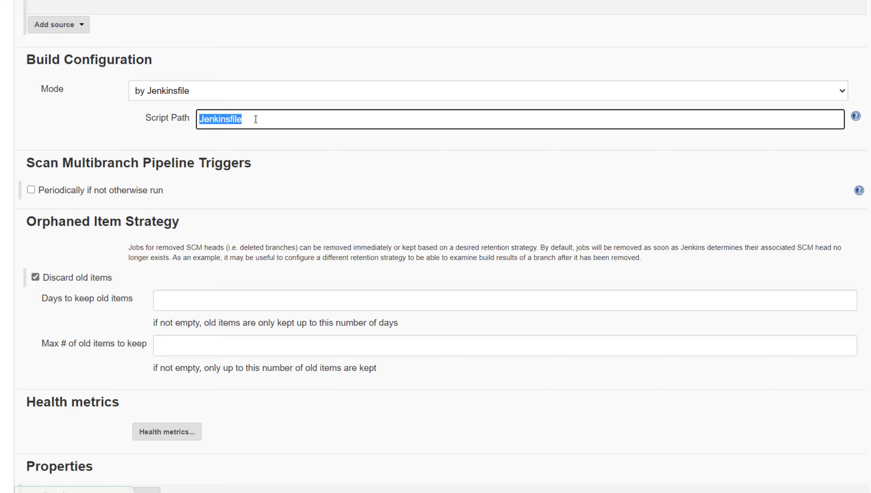
double_click(227, 122)
double_click(199, 118)
left_click(199, 119)
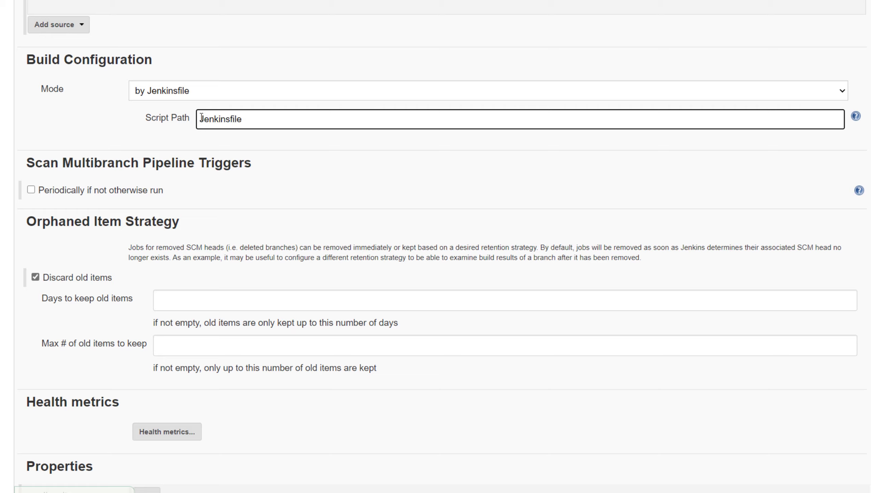
scroll(202, 121, "down", 7)
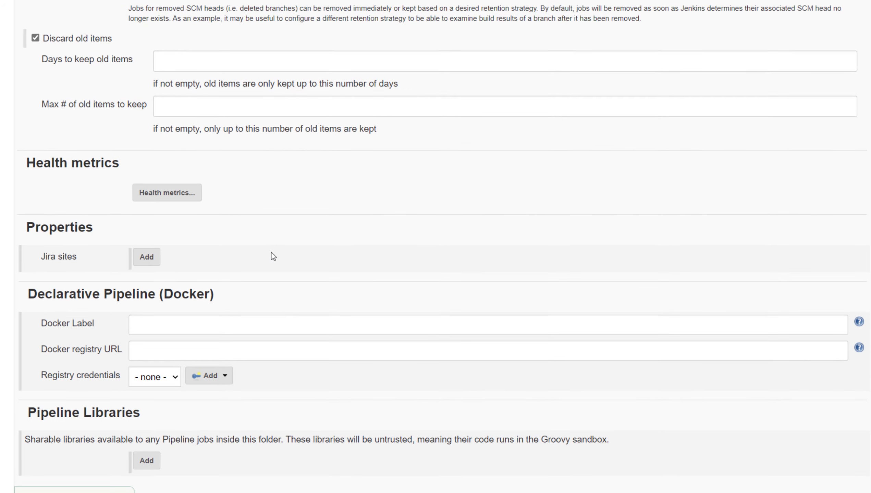
scroll(273, 256, "down", 2)
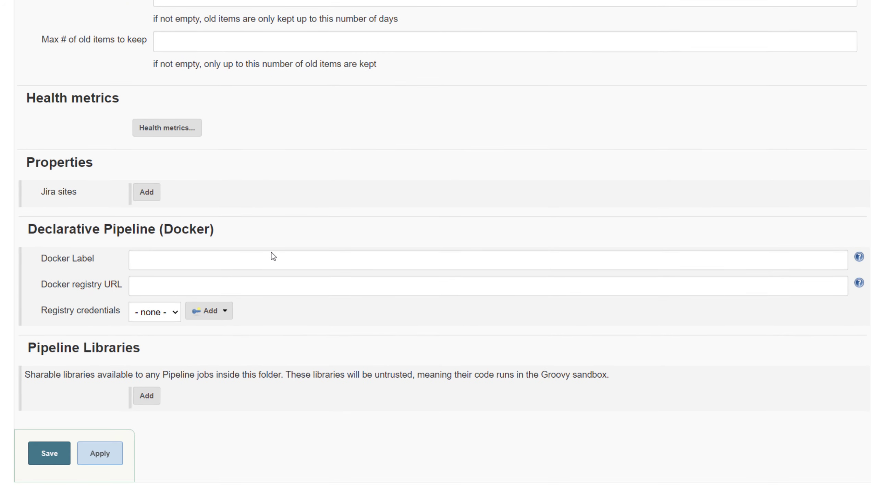
- Save the multibranch pipeline configuration and open the project's branch overview
left_click(60, 461)
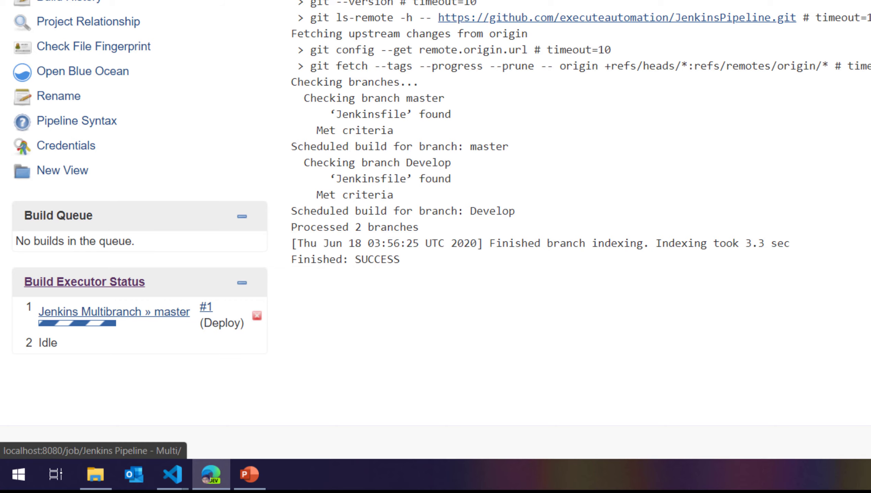
left_click(37, 2)
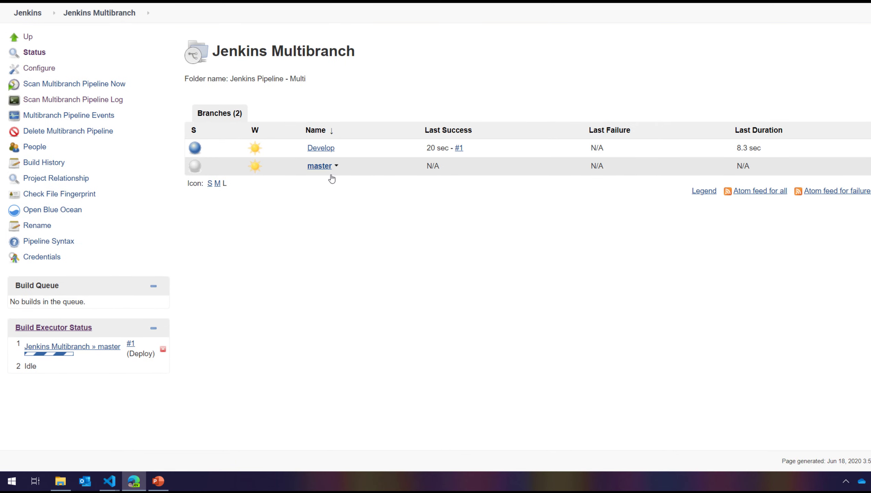
- Open the console output of the Develop branch's build #1 and examine how the Deploy and Artifacts stages were handled
left_click(315, 148)
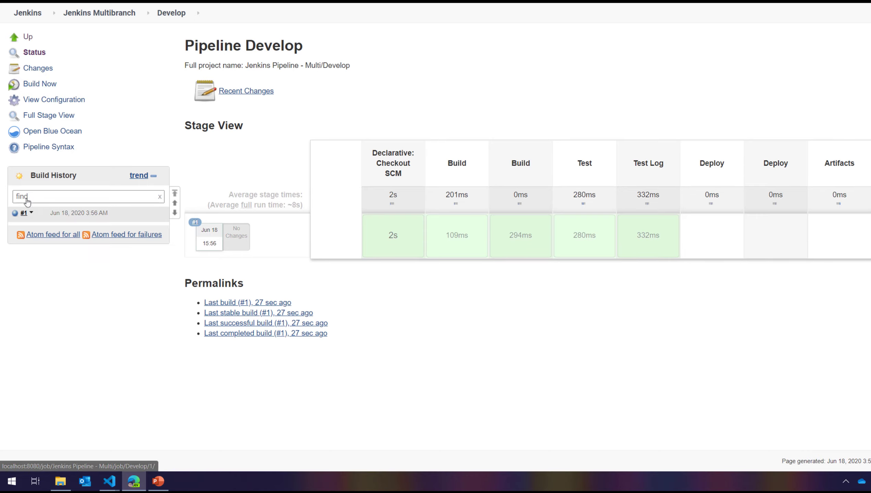
left_click(24, 213)
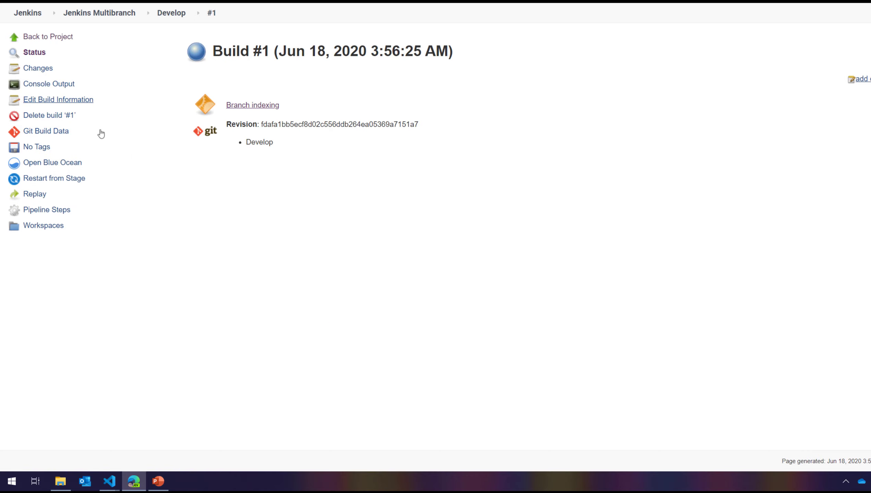
left_click(43, 84)
scroll(323, 285, "down", 20)
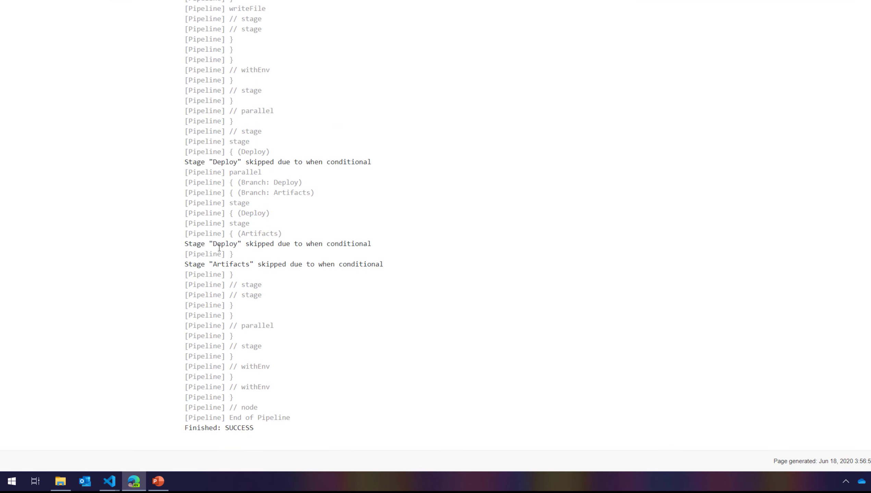
left_click_drag(209, 244, 390, 250)
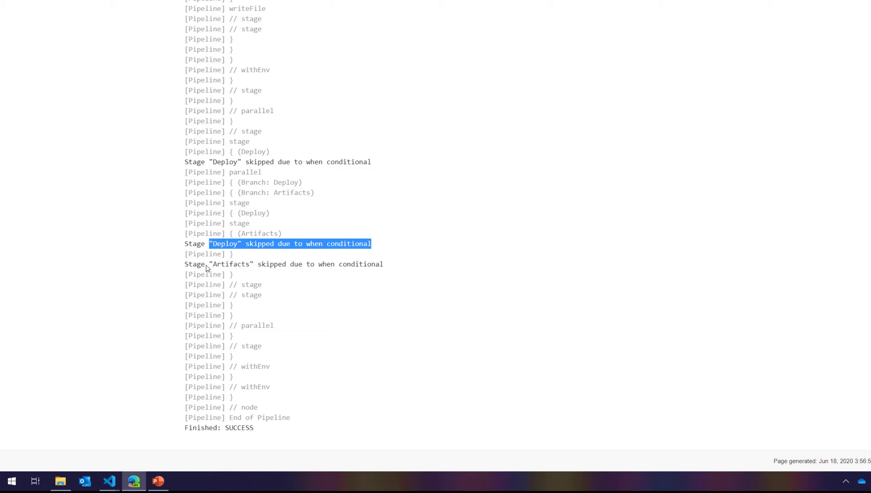
left_click_drag(206, 265, 424, 268)
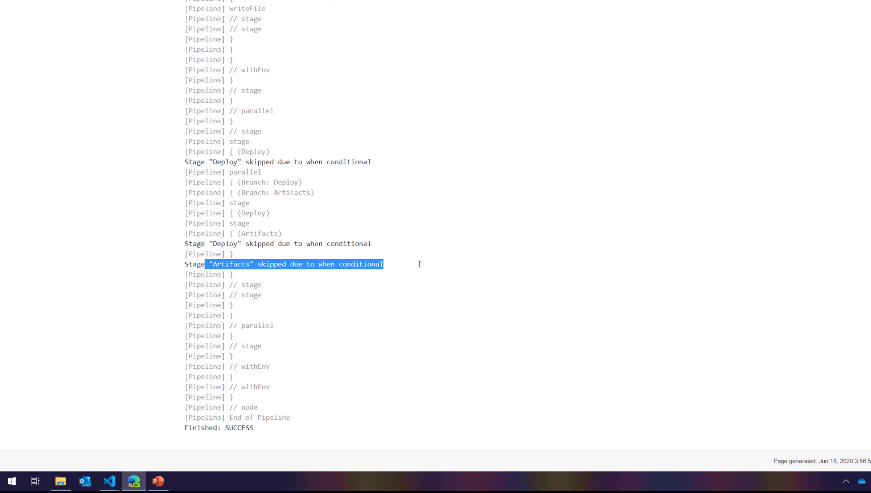
left_click_drag(186, 165, 370, 169)
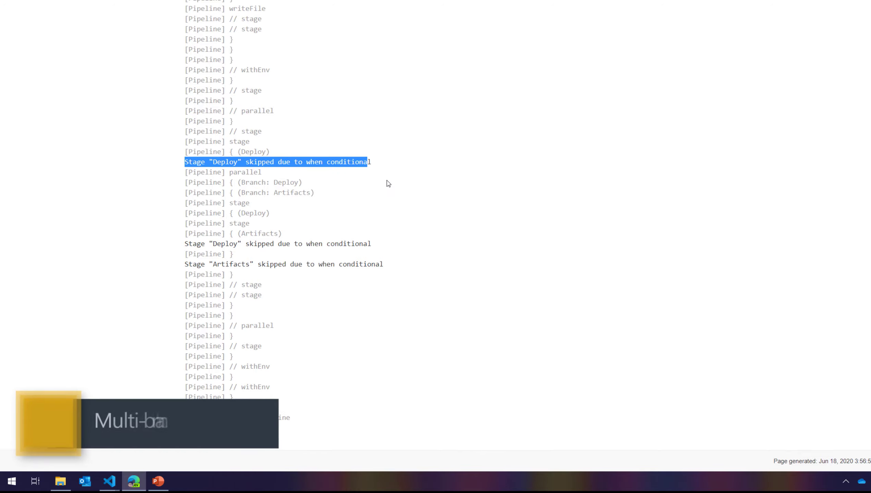
scroll(389, 184, "up", 14)
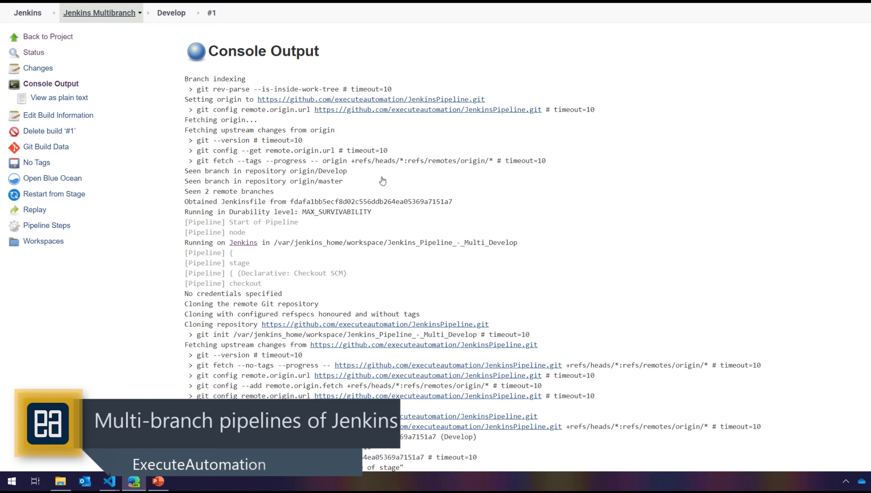
- Open the console output of the master branch's build #1 in Jenkins Multibranch and approve the pending deployment
left_click(118, 15)
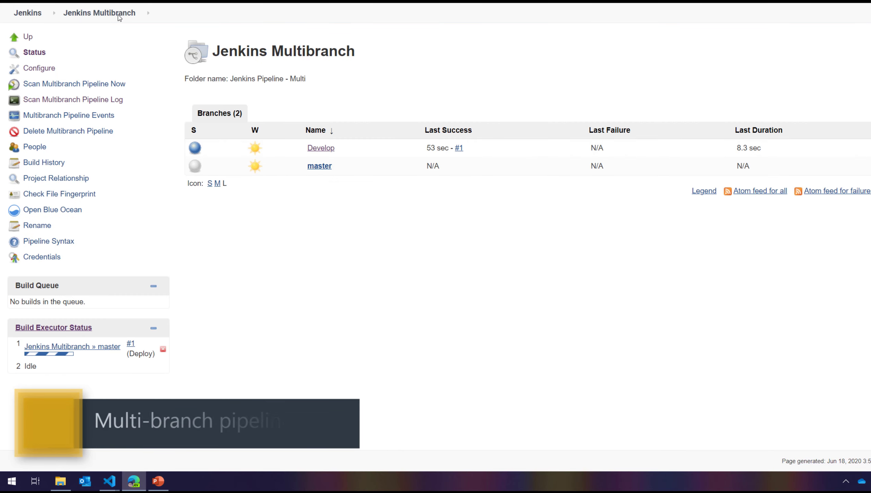
left_click(320, 166)
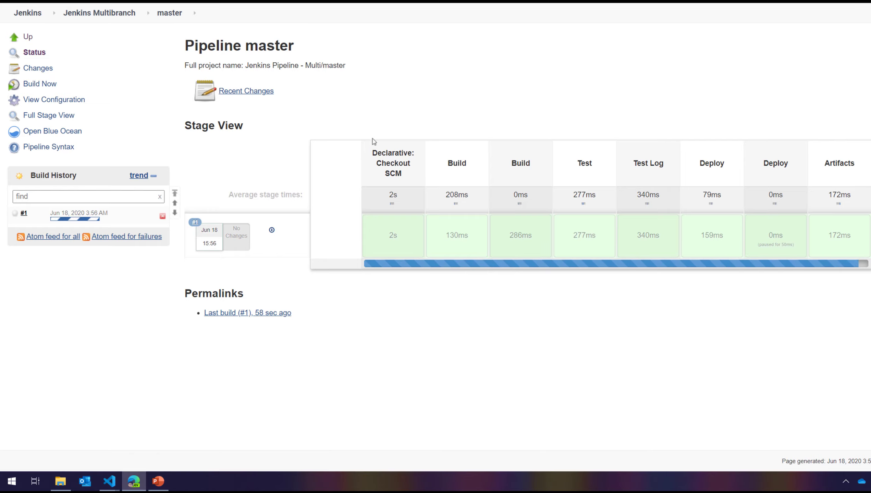
left_click(24, 213)
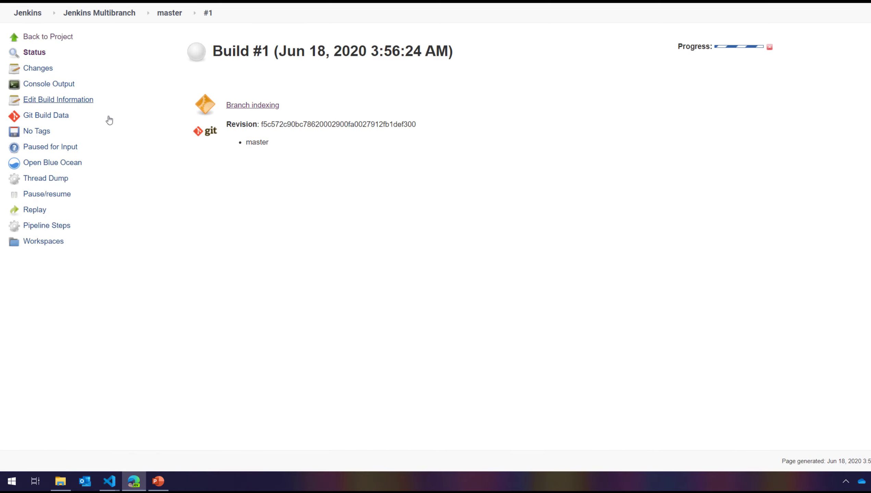
left_click(48, 85)
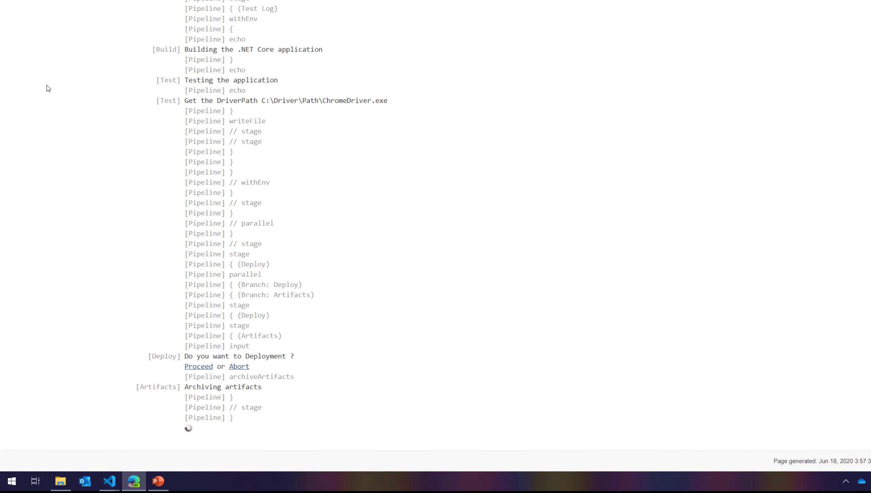
left_click_drag(183, 356, 369, 343)
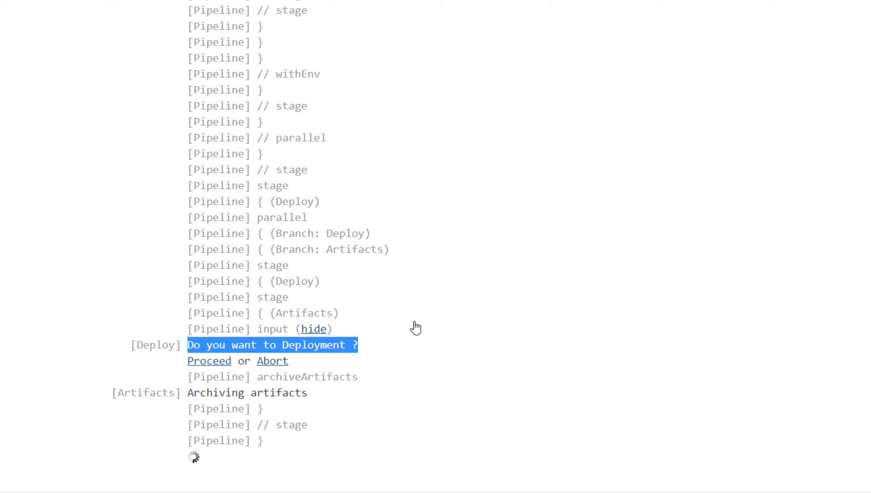
left_click(226, 369)
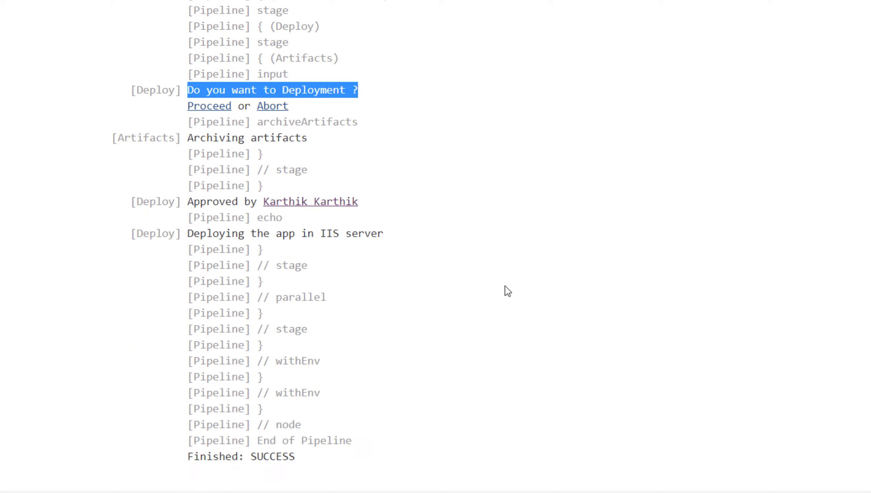
- Examine the master build's console output for the deployment approval, the Deploy stage message and the final build result
left_click_drag(193, 204, 359, 211)
left_click(396, 204)
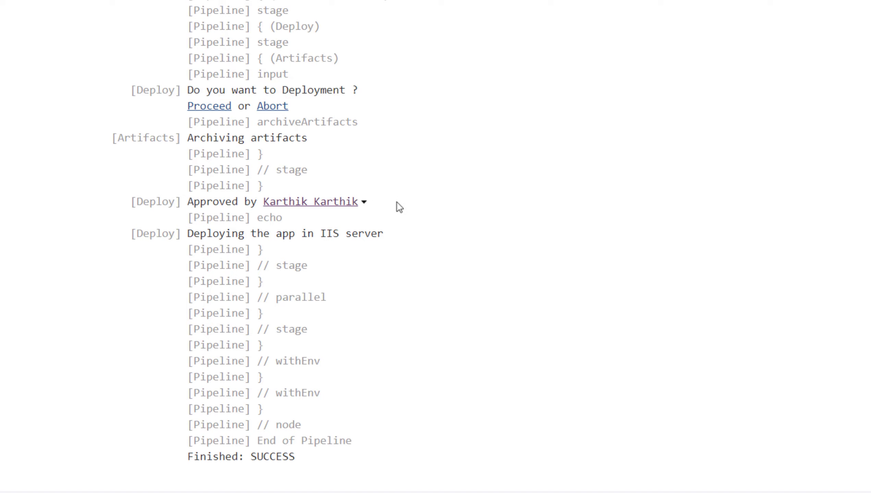
left_click(363, 201)
left_click(497, 187)
left_click_drag(193, 229, 377, 237)
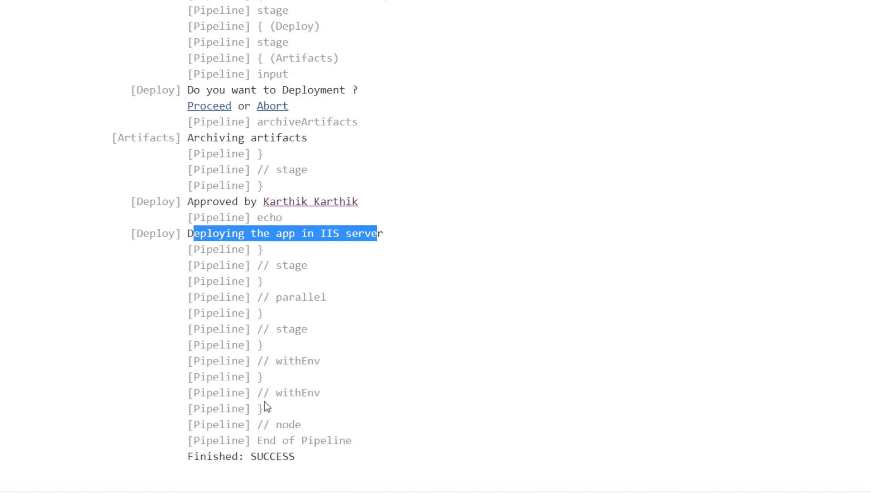
left_click_drag(231, 455, 460, 463)
left_click(549, 450)
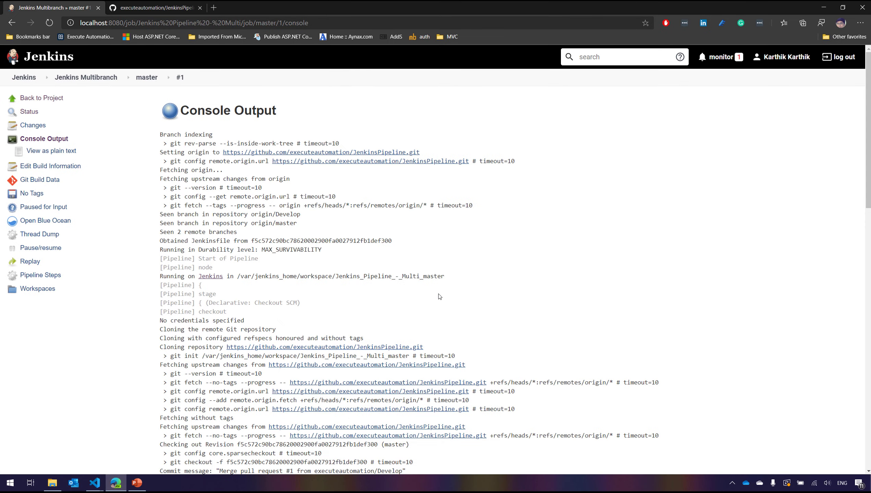
- Open the Jenkins Multibranch project's scan log and examine how the master and Develop branches were checked for a Jenkinsfile
left_click(146, 78)
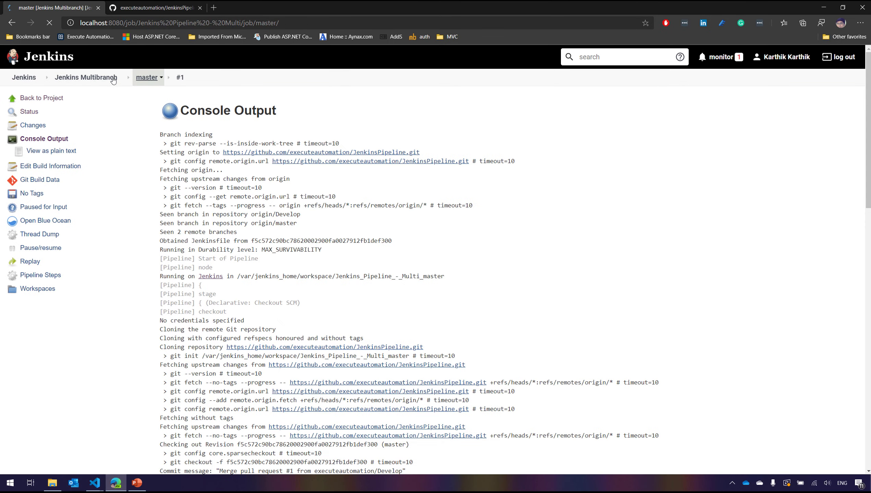
left_click(103, 79)
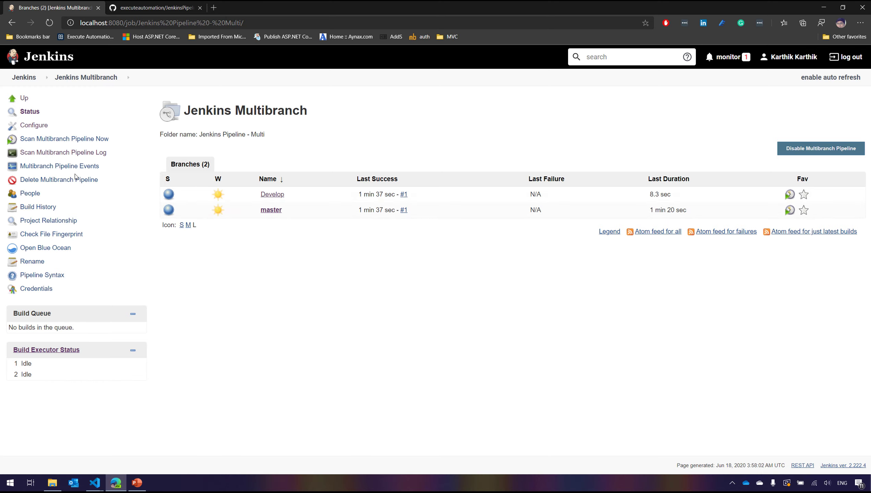
left_click(62, 154)
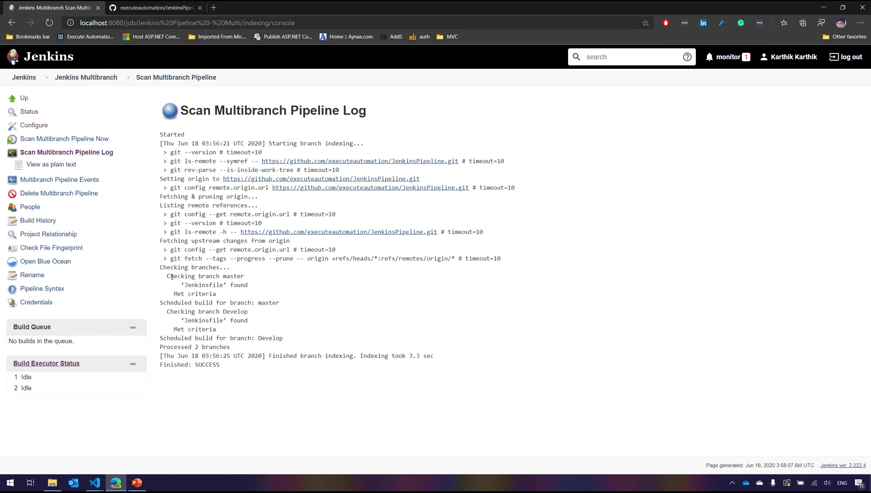
left_click_drag(172, 277, 246, 288)
left_click_drag(181, 285, 263, 286)
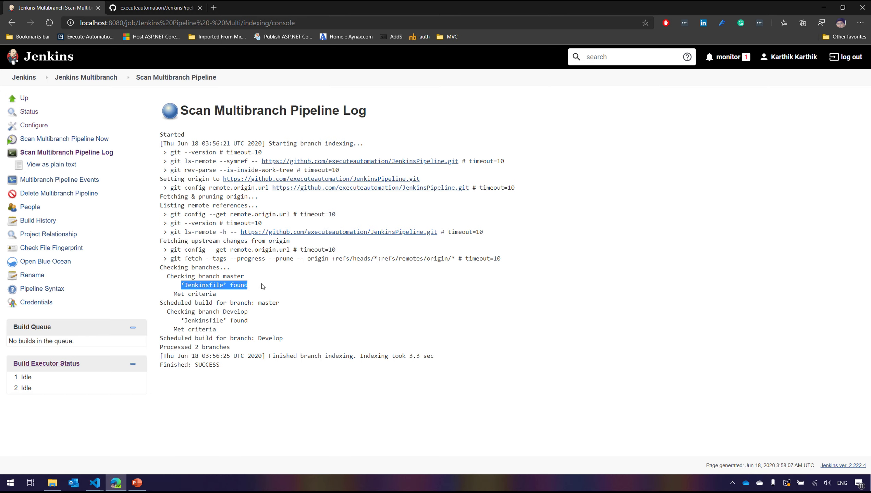
double_click(226, 277)
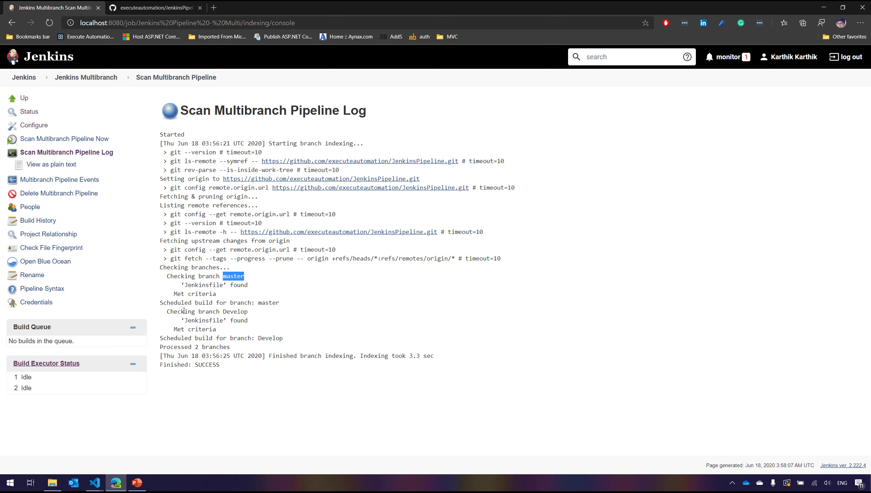
left_click_drag(184, 311, 228, 348)
left_click(248, 349)
- View the Jenkins Multibranch project's branches and activity in Blue Ocean, and return to its classic branch overview
left_click(69, 78)
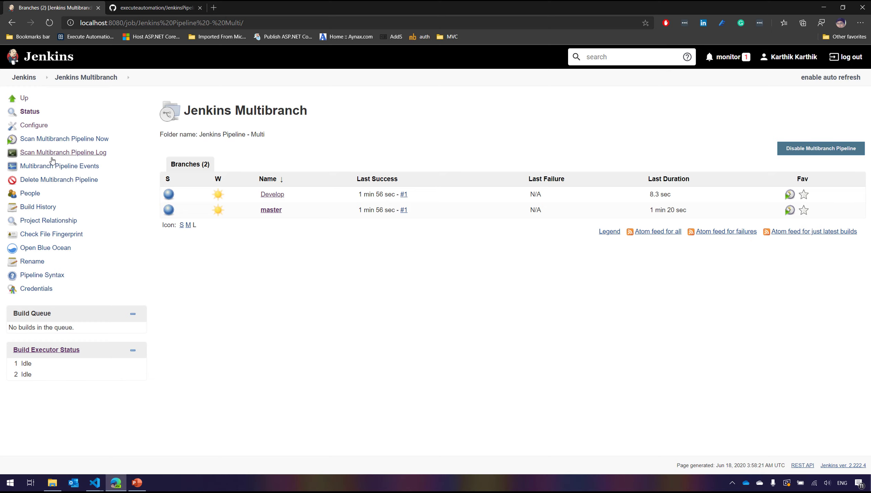
left_click(58, 248)
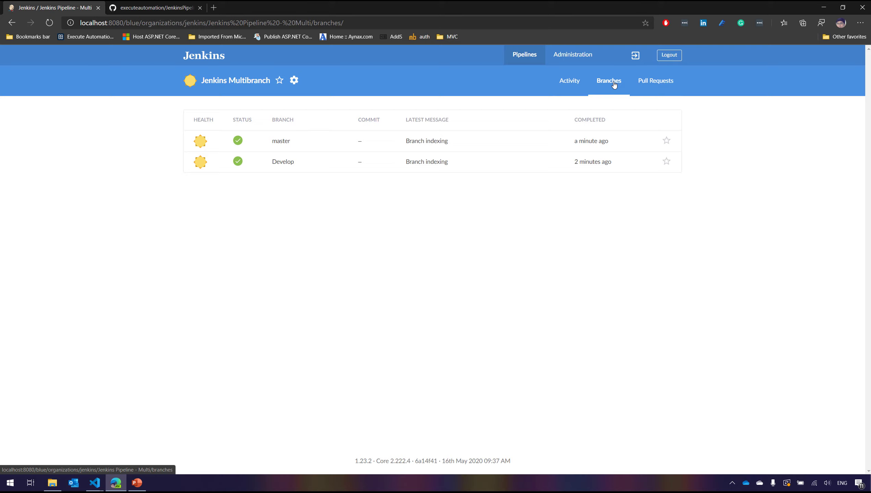
left_click(566, 83)
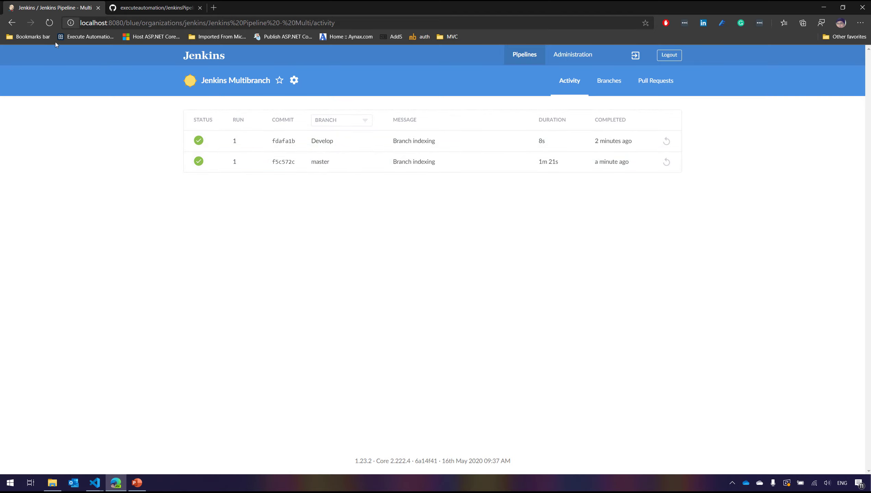
left_click(11, 23)
left_click(12, 23)
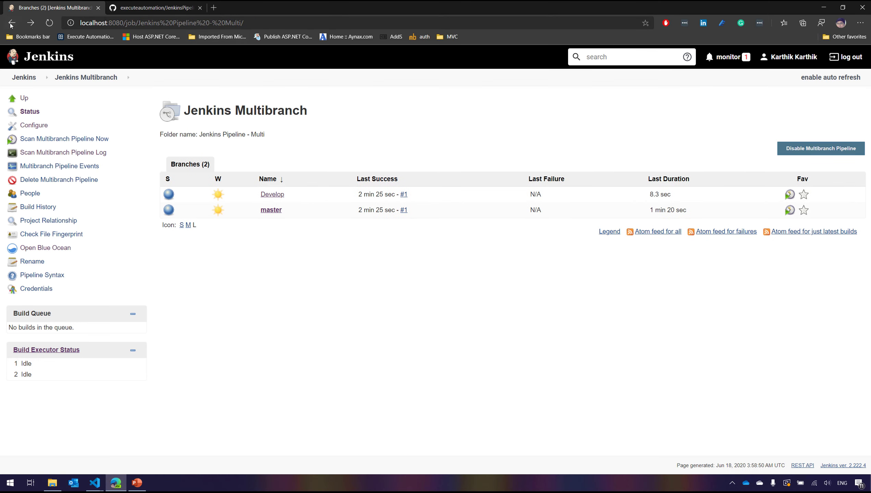
- Open the existing JenkinsPipeline project in Blue Ocean and examine its branches and run activity
left_click(24, 77)
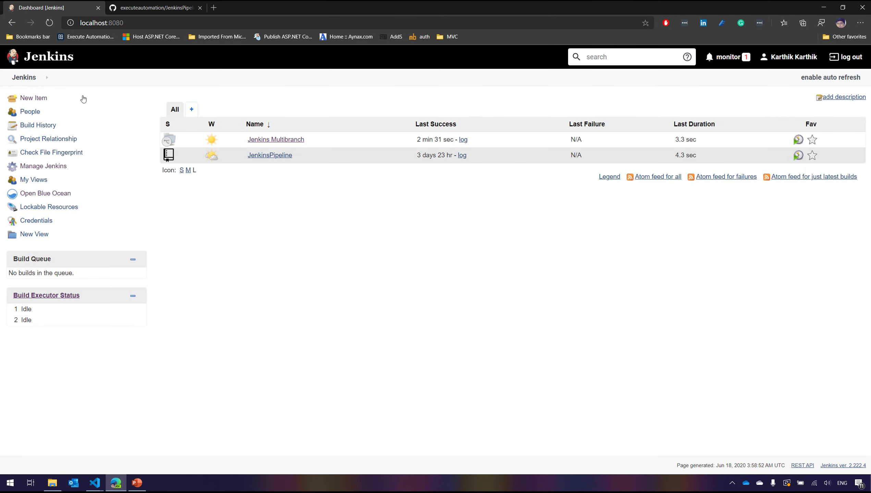
left_click(278, 159)
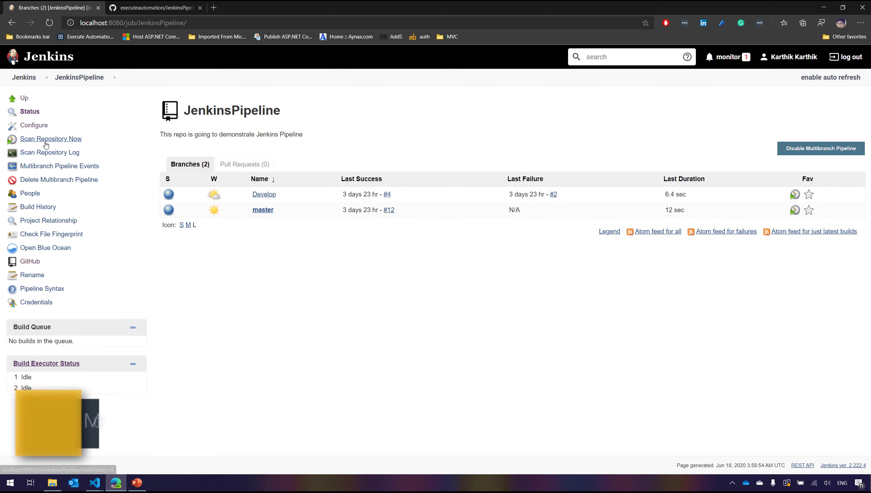
left_click(40, 249)
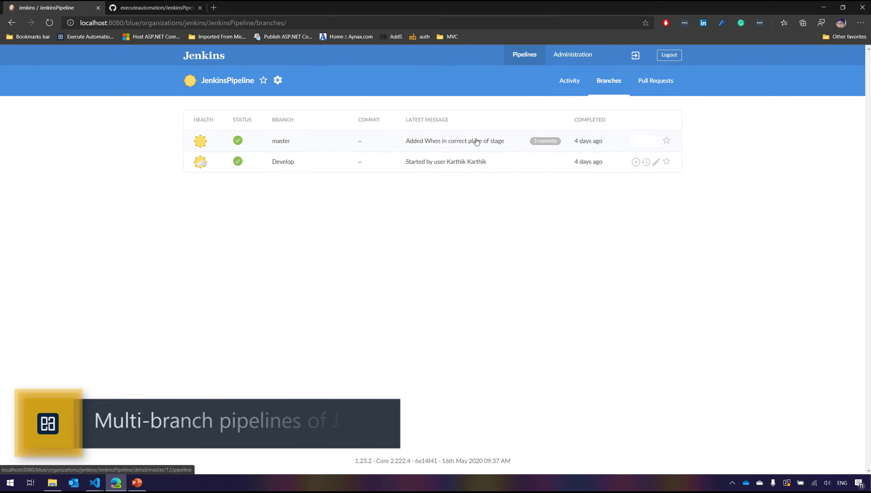
left_click(577, 86)
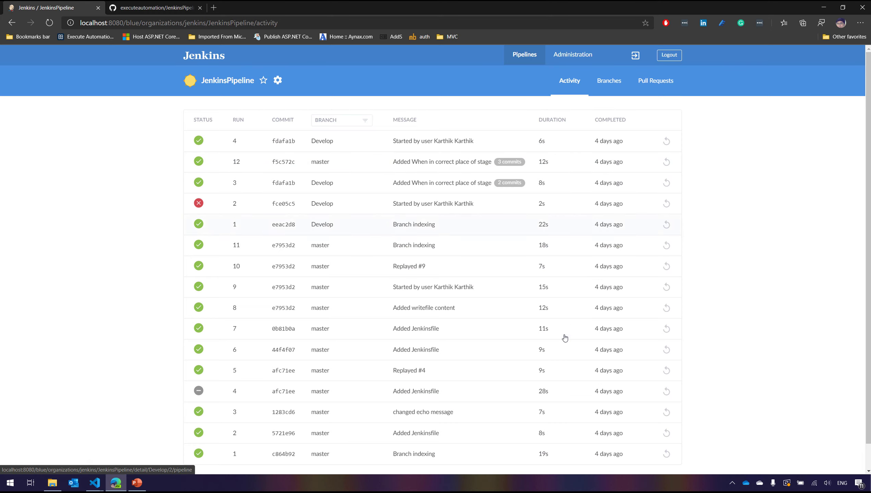
scroll(565, 337, "down", 2)
scroll(564, 337, "up", 2)
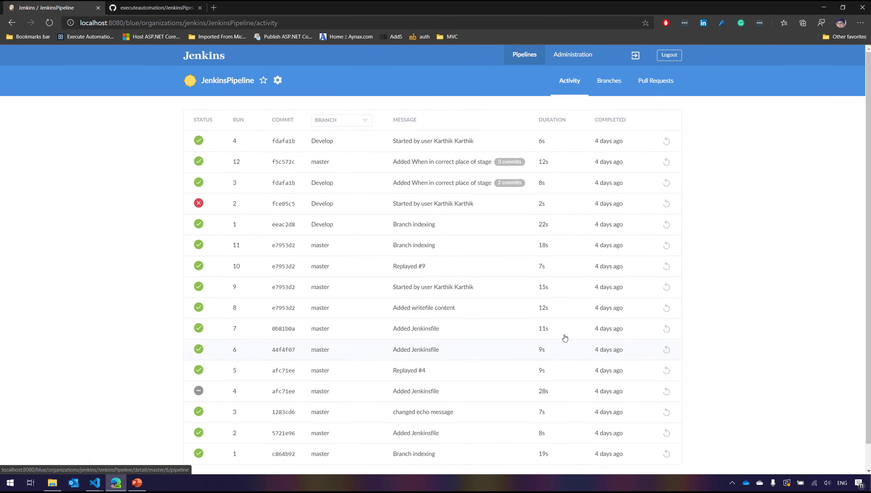